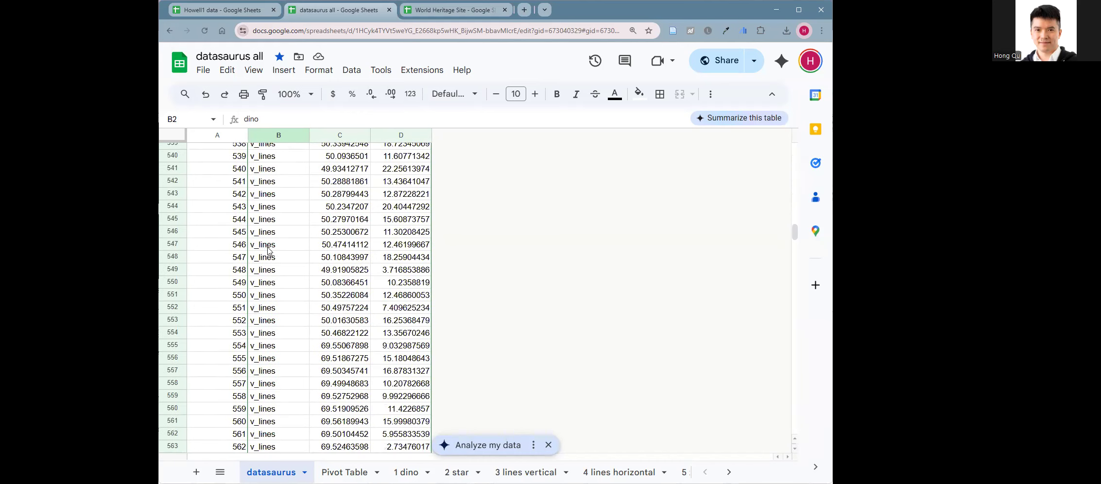
pyautogui.scroll(18, 281, 265)
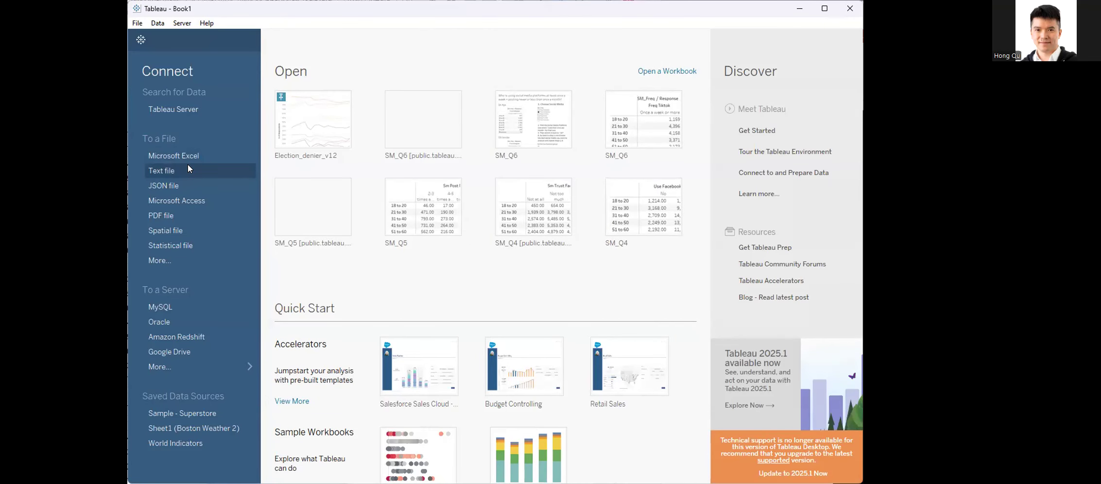
# Step: Connect to the text file "datasaurus all - datasaurus.csv" and open Sheet 1
pyautogui.click(188, 165)
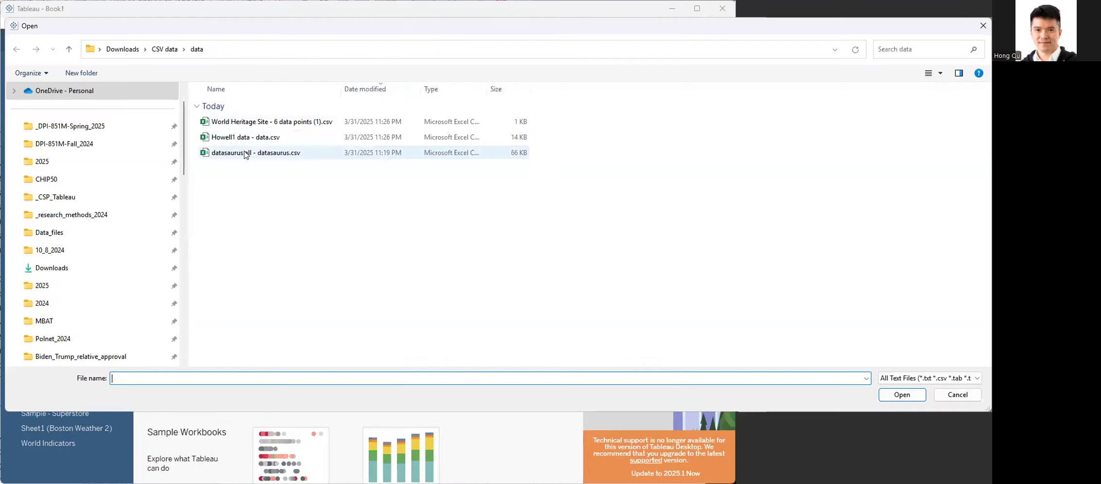
pyautogui.click(247, 154)
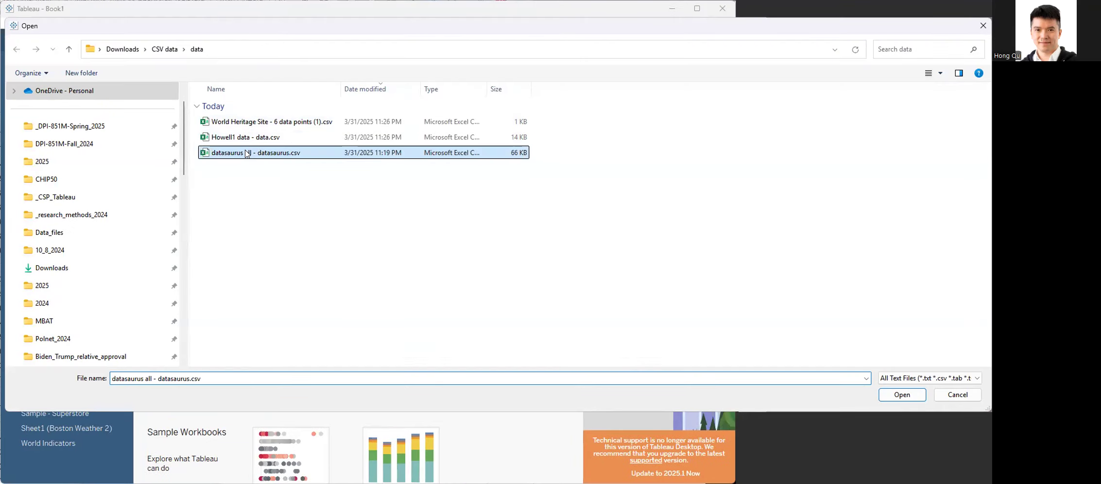
pyautogui.doubleClick(247, 153)
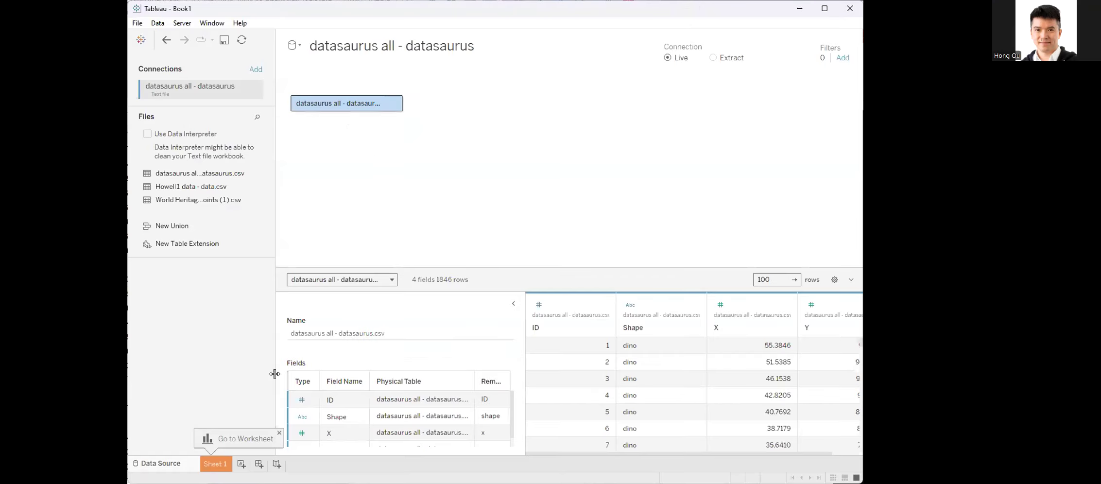
pyautogui.click(210, 465)
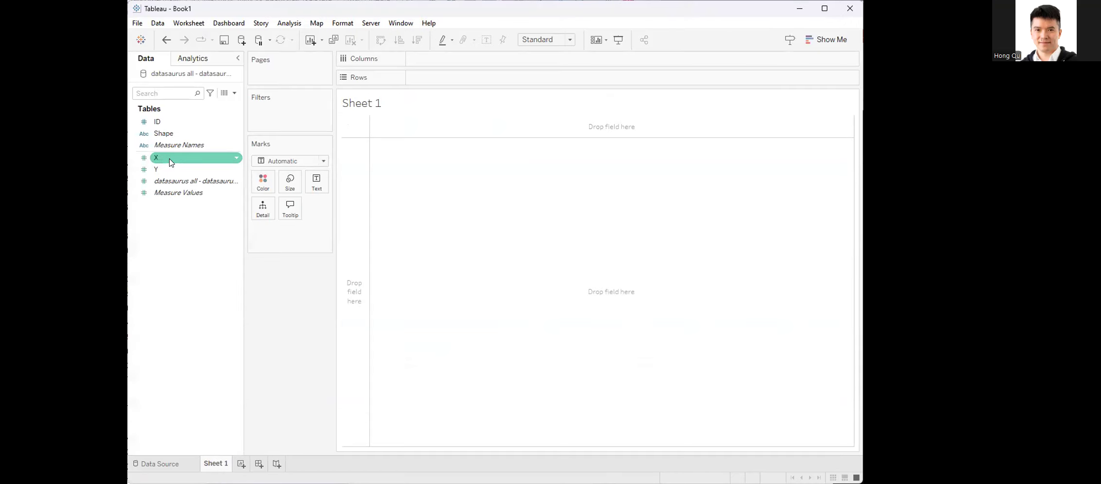
# Step: Plot X in columns against Y in rows and add ID as a mark detail
pyautogui.moveTo(171, 160)
pyautogui.mouseDown()
pyautogui.moveTo(290, 136)
pyautogui.moveTo(449, 61)
pyautogui.mouseUp()
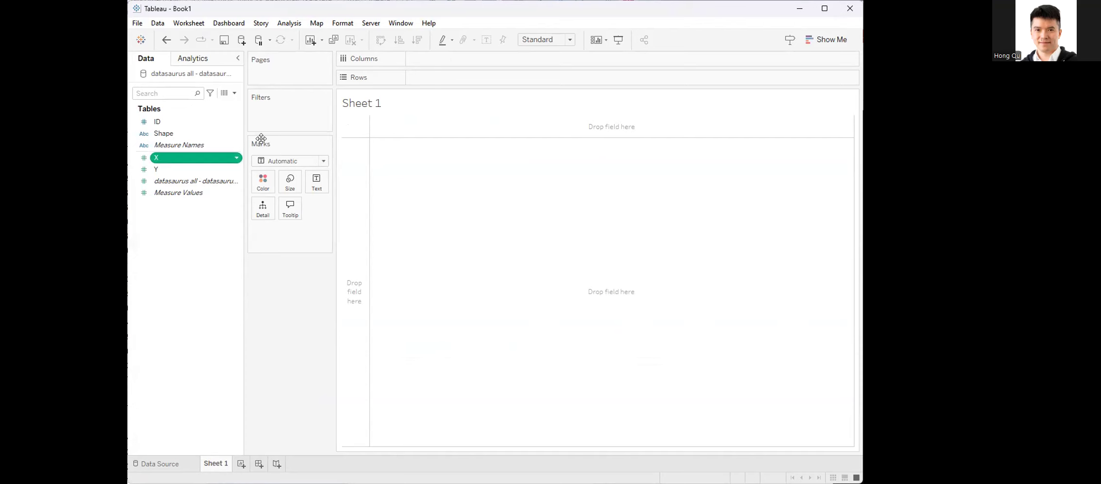
pyautogui.click(185, 173)
pyautogui.moveTo(184, 173)
pyautogui.mouseDown()
pyautogui.moveTo(322, 140)
pyautogui.moveTo(479, 78)
pyautogui.mouseUp()
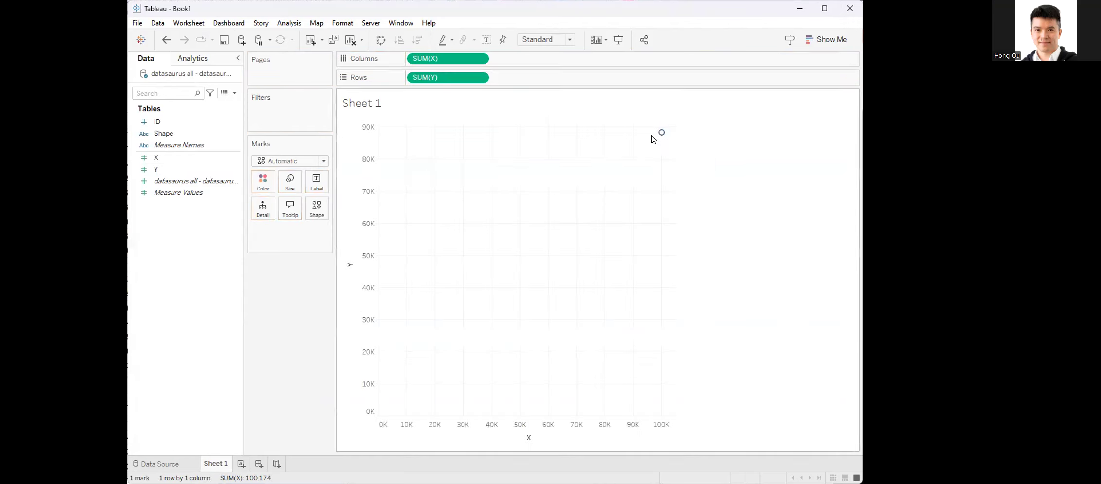
pyautogui.click(157, 122)
pyautogui.moveTo(246, 187); pyautogui.dragTo(261, 211)
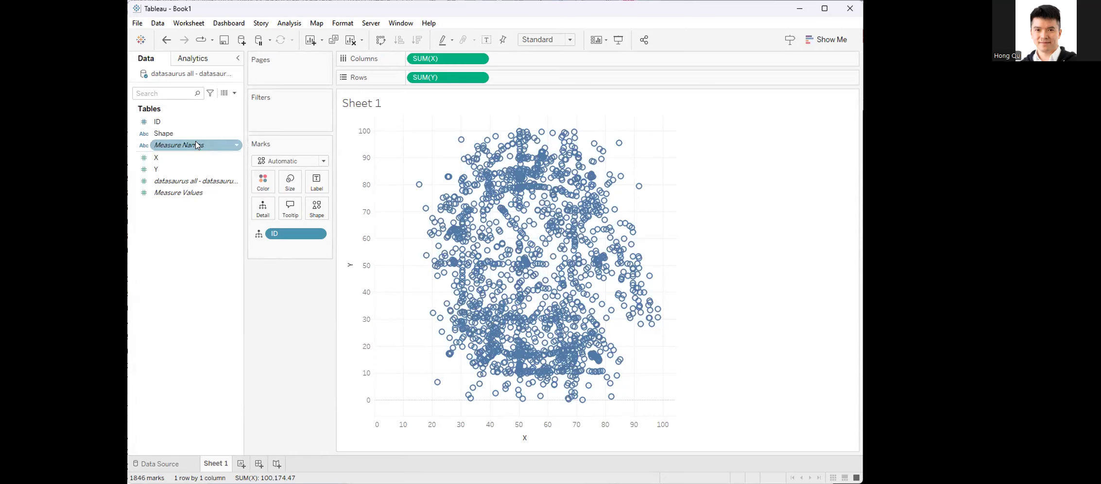
# Step: Filter the scatter plot by Shape, keeping only dino
pyautogui.moveTo(166, 141); pyautogui.dragTo(269, 116)
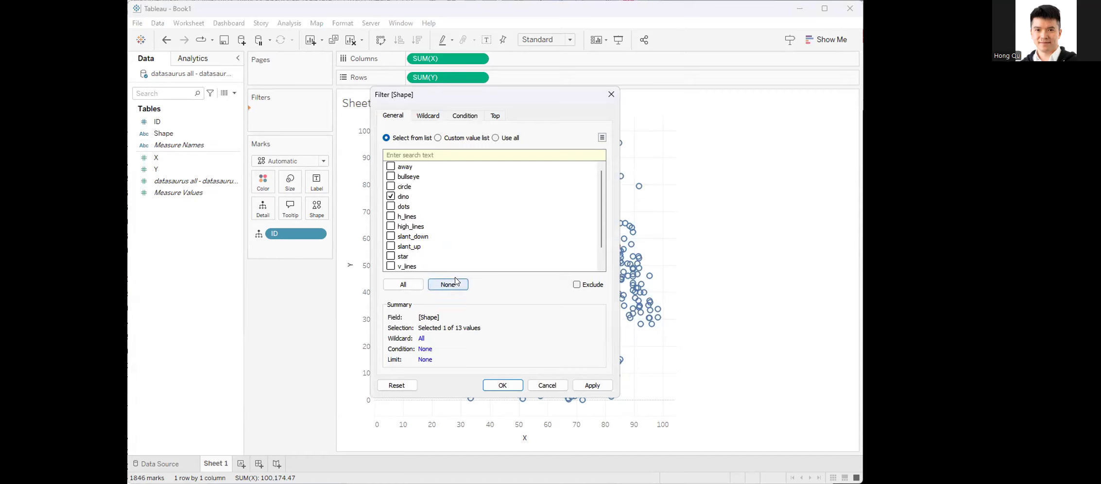
pyautogui.click(587, 386)
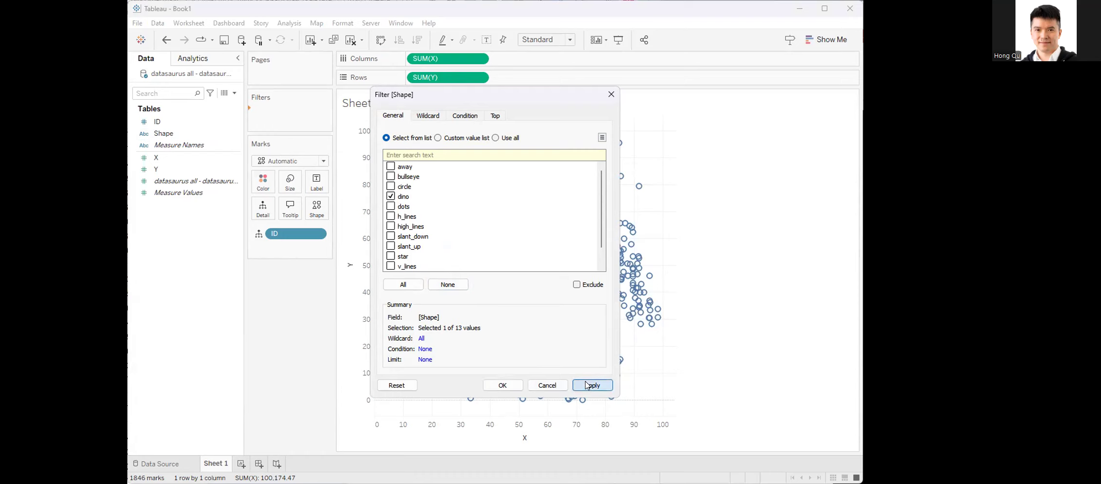
pyautogui.press('Return')
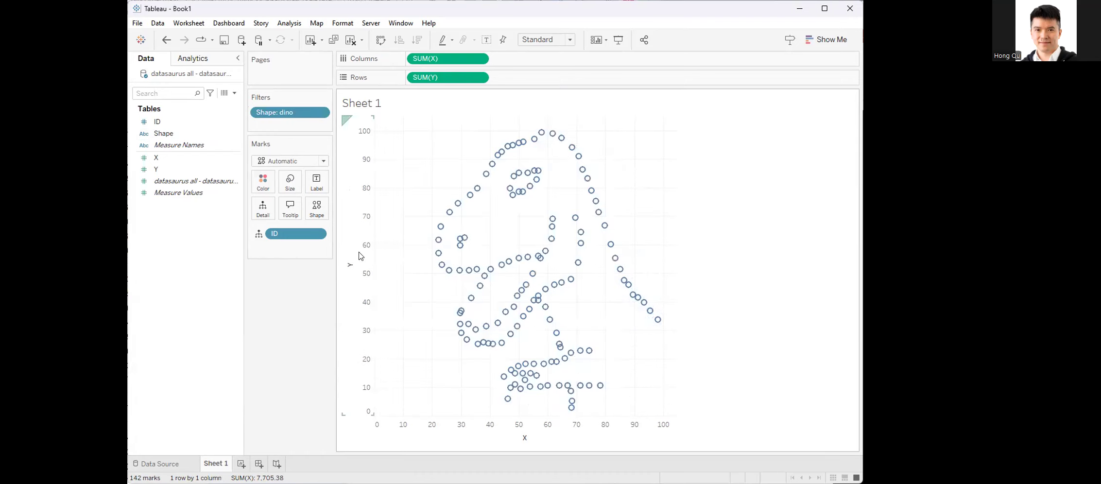
# Step: Change the marks to filled circles and show the Shape filter control beside the chart
pyautogui.click(316, 205)
pyautogui.click(315, 257)
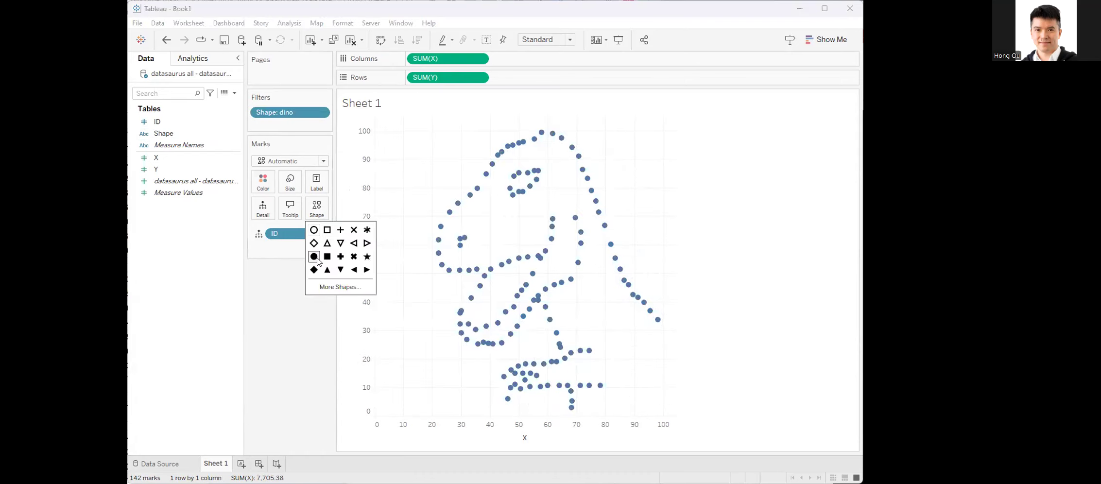
pyautogui.click(301, 319)
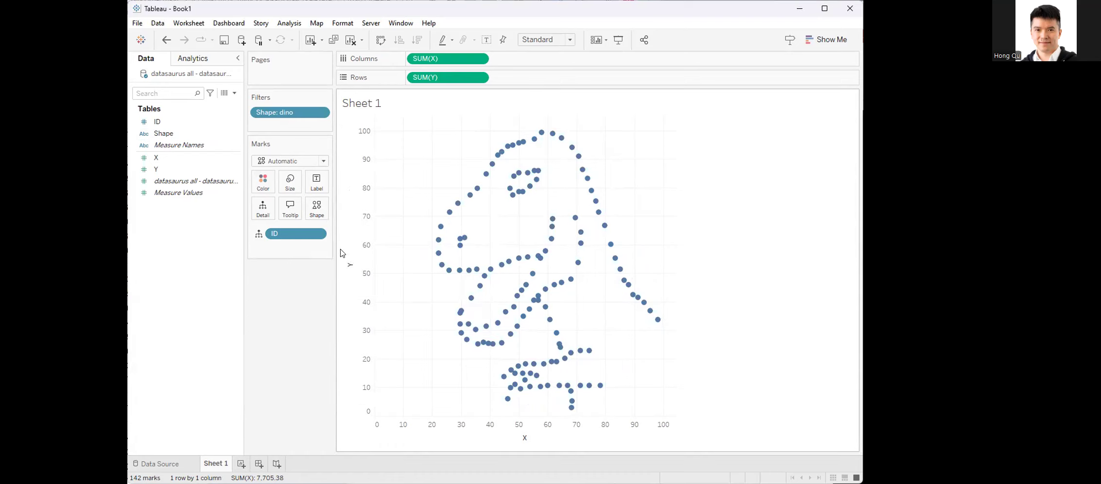
pyautogui.click(320, 113)
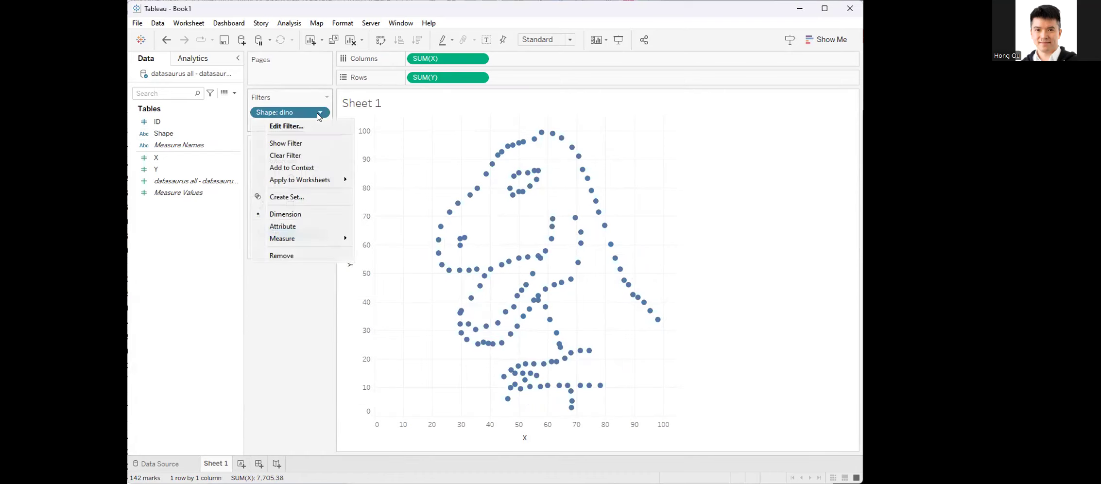
pyautogui.click(302, 143)
# Step: View the h_lines, high_lines, bullseye, dino and star shapes one at a time with the Shape filter, ending on dino only
pyautogui.click(781, 154)
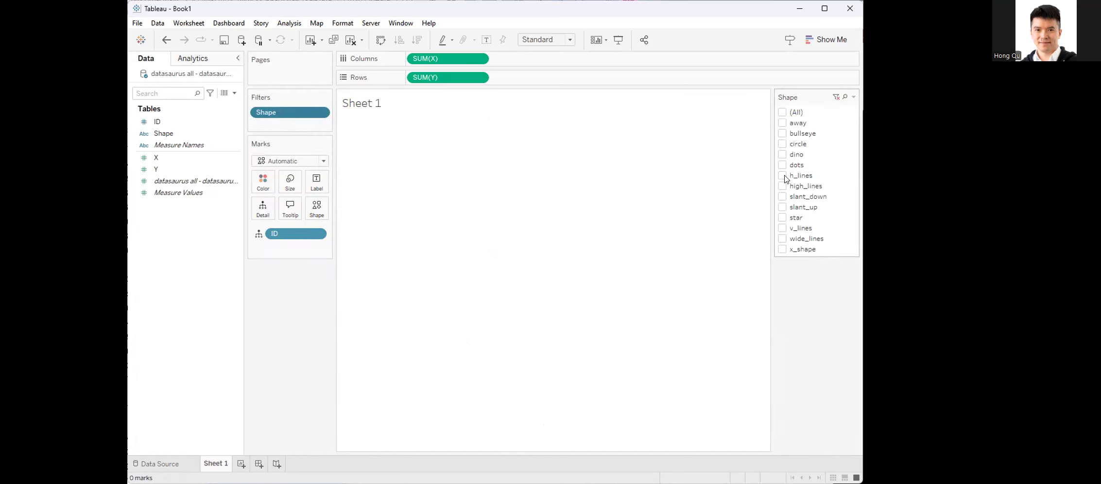
pyautogui.click(782, 176)
pyautogui.click(782, 176)
pyautogui.click(782, 186)
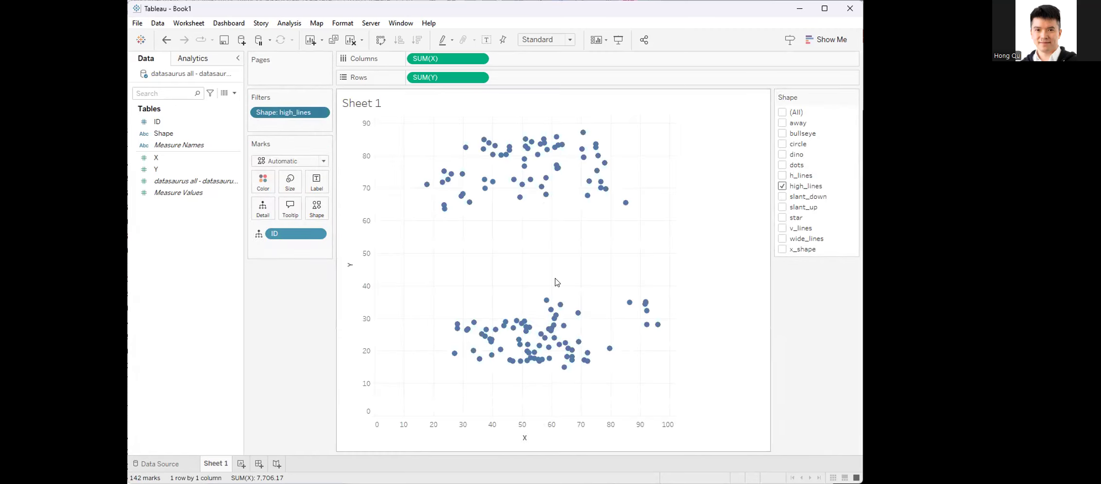
pyautogui.click(782, 186)
pyautogui.click(781, 133)
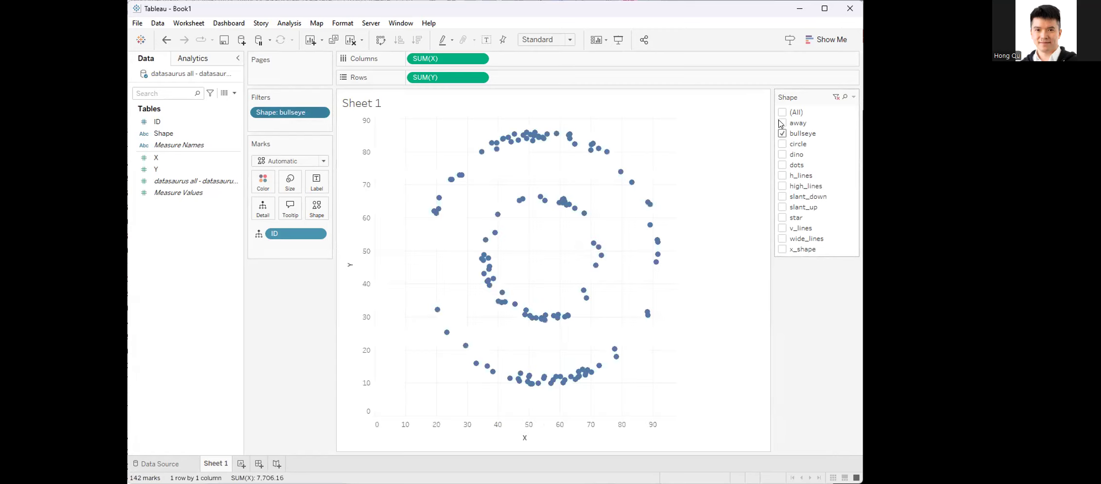
pyautogui.click(781, 134)
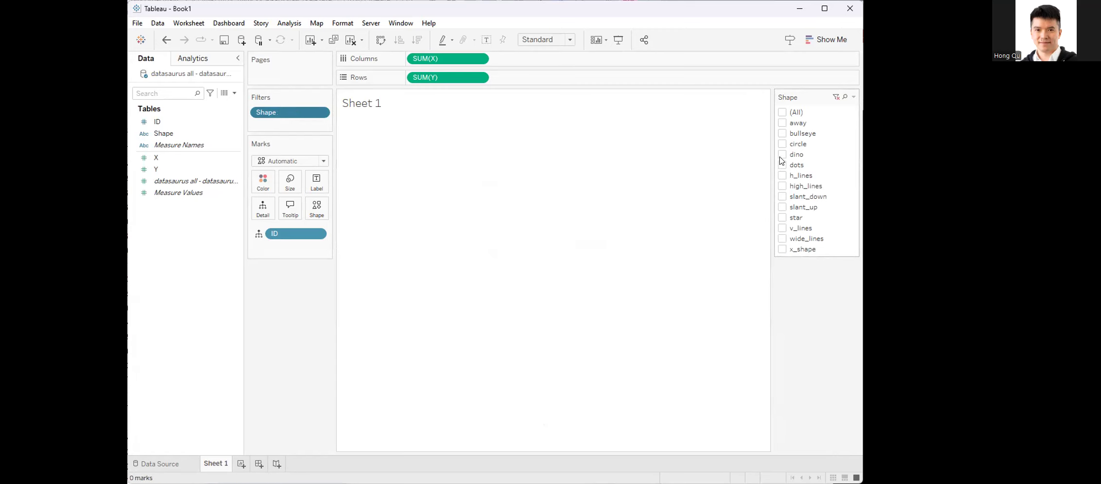
pyautogui.click(782, 157)
pyautogui.click(782, 154)
pyautogui.click(783, 218)
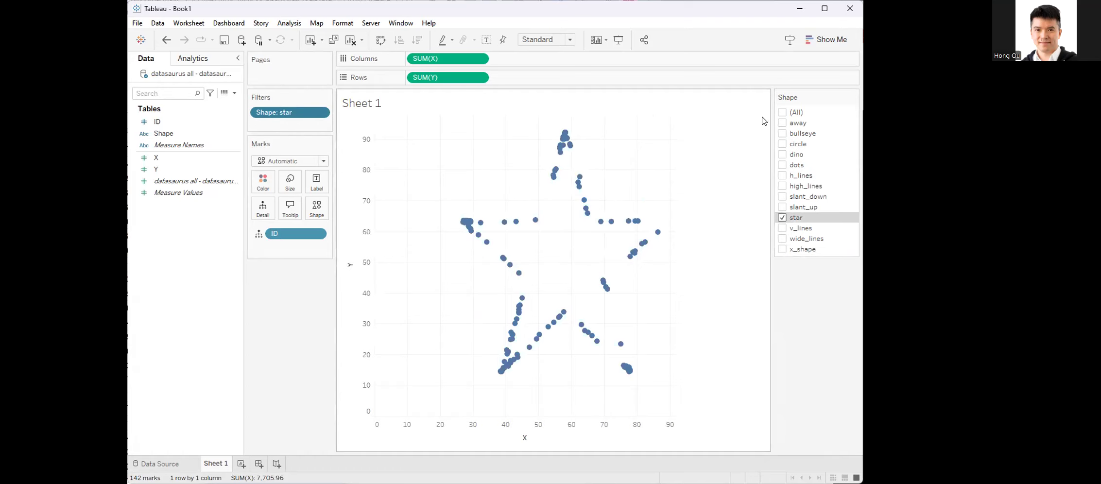
pyautogui.click(782, 155)
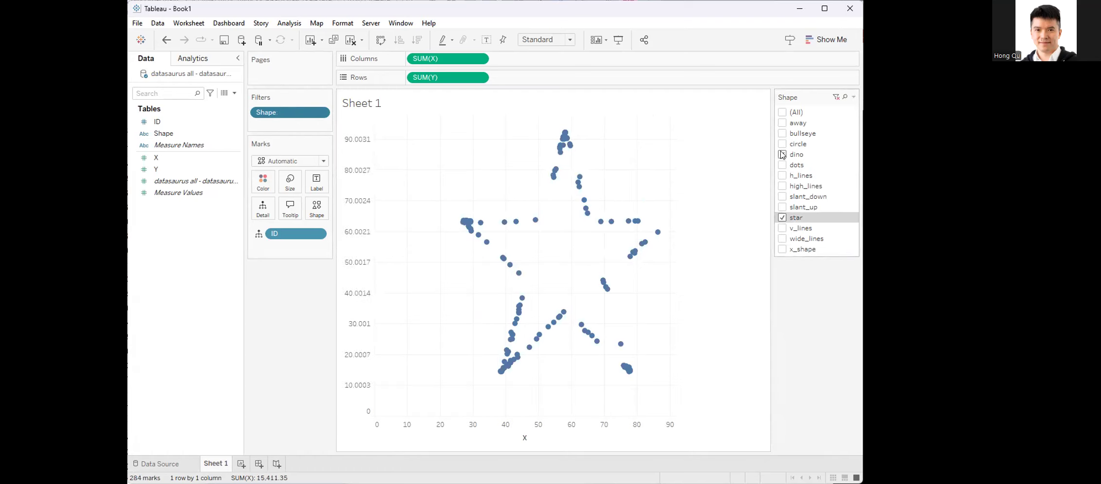
pyautogui.click(782, 217)
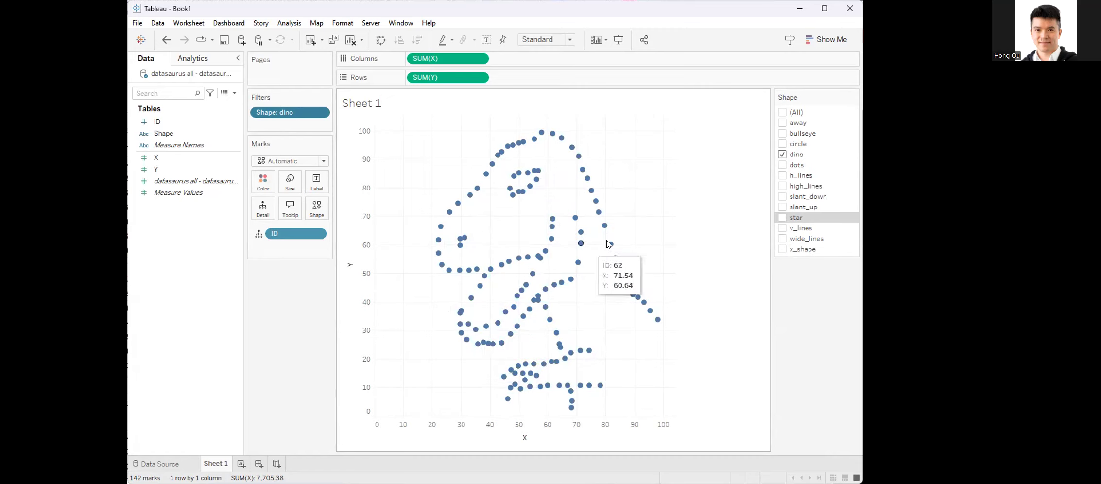
# Step: Create a new worksheet that plots X in columns against Y in rows
pyautogui.click(241, 464)
pyautogui.click(173, 135)
pyautogui.moveTo(167, 155)
pyautogui.mouseDown()
pyautogui.moveTo(342, 114)
pyautogui.moveTo(436, 76)
pyautogui.moveTo(445, 59)
pyautogui.mouseUp()
pyautogui.click(173, 172)
pyautogui.moveTo(172, 174); pyautogui.dragTo(461, 78)
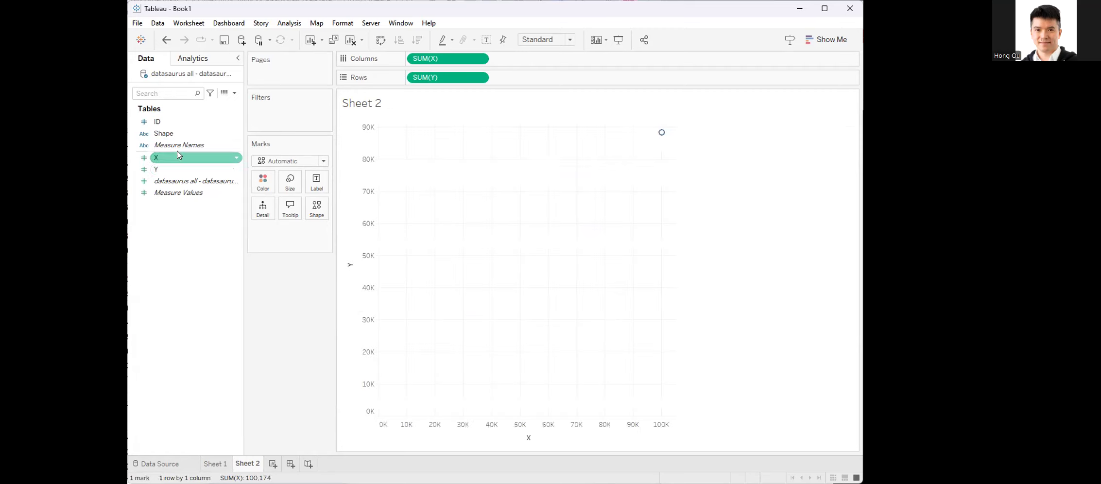
# Step: Add ID as a mark detail and split the plot into one row per Shape, placed before Y
pyautogui.click(159, 123)
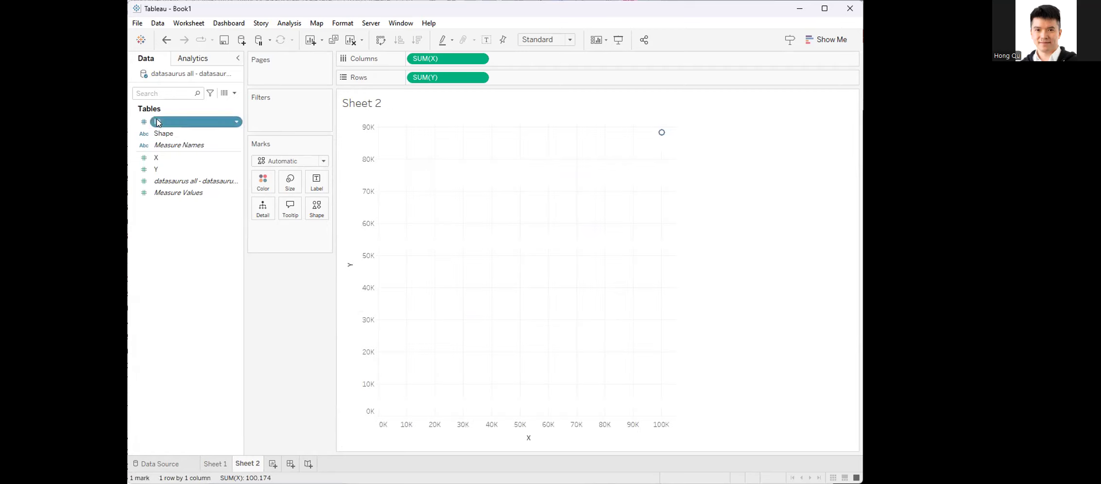
pyautogui.click(274, 305)
pyautogui.moveTo(166, 123); pyautogui.dragTo(264, 208)
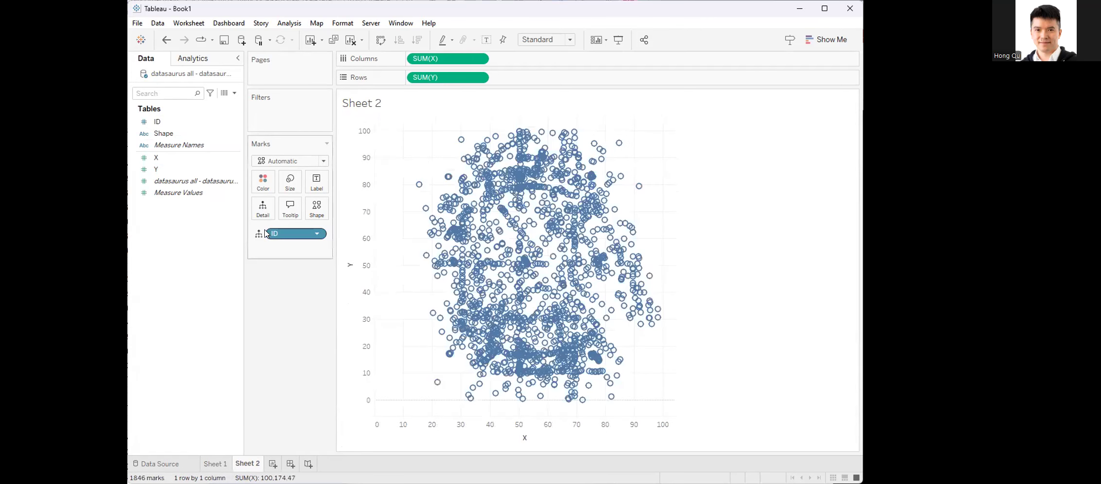
pyautogui.moveTo(166, 134); pyautogui.dragTo(411, 77)
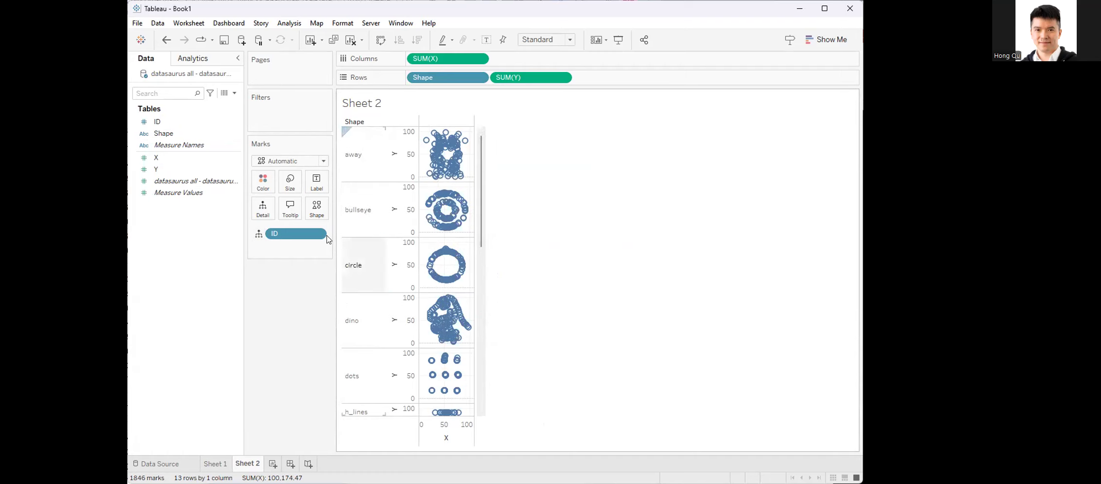
# Step: Change the marks on Sheet 2 to filled circles and reduce their size to small dots
pyautogui.moveTo(428, 201)
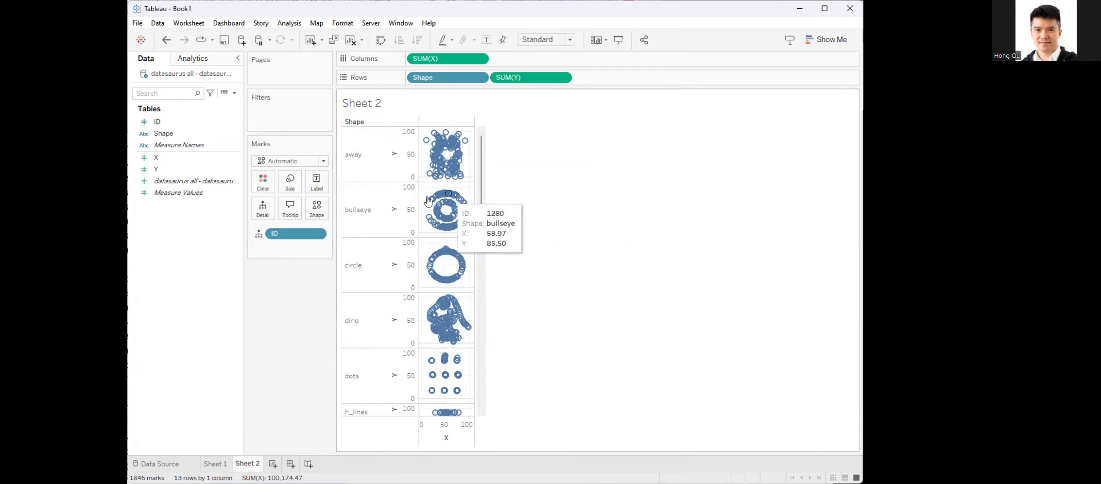
pyautogui.click(316, 210)
pyautogui.click(314, 256)
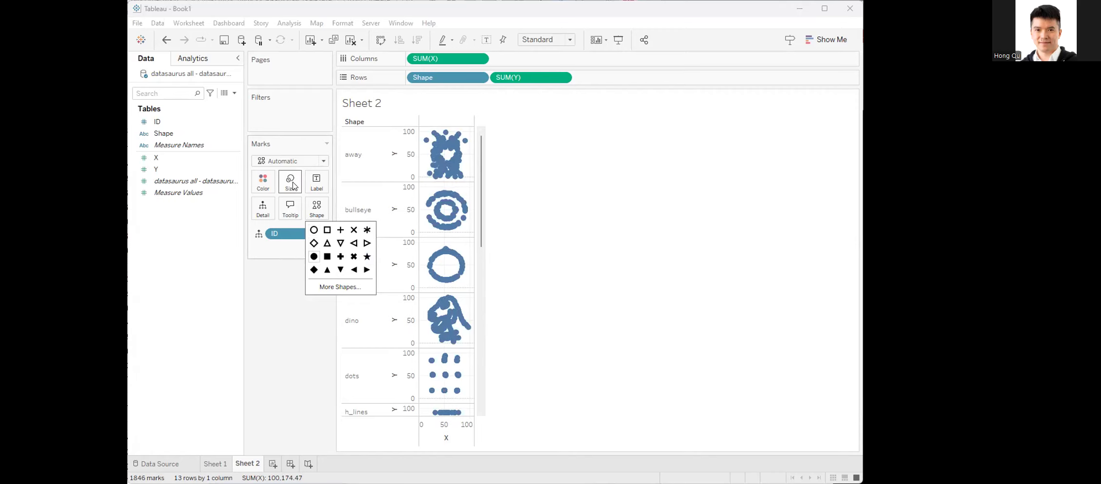
pyautogui.click(293, 186)
pyautogui.moveTo(298, 209); pyautogui.dragTo(293, 209)
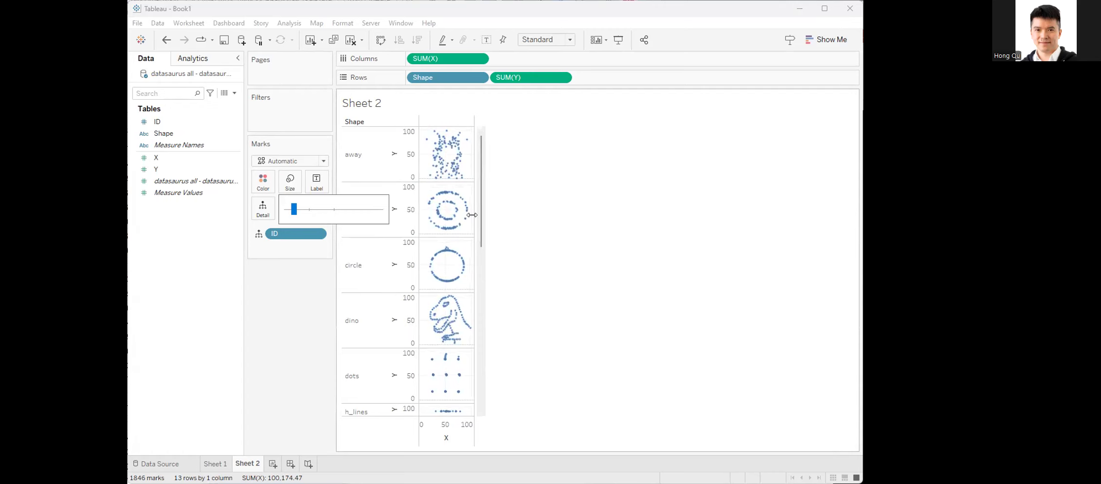
# Step: Widen the plot column and increase the row height of the Shape panes, and look through the enlarged plots
pyautogui.moveTo(472, 215); pyautogui.dragTo(611, 217)
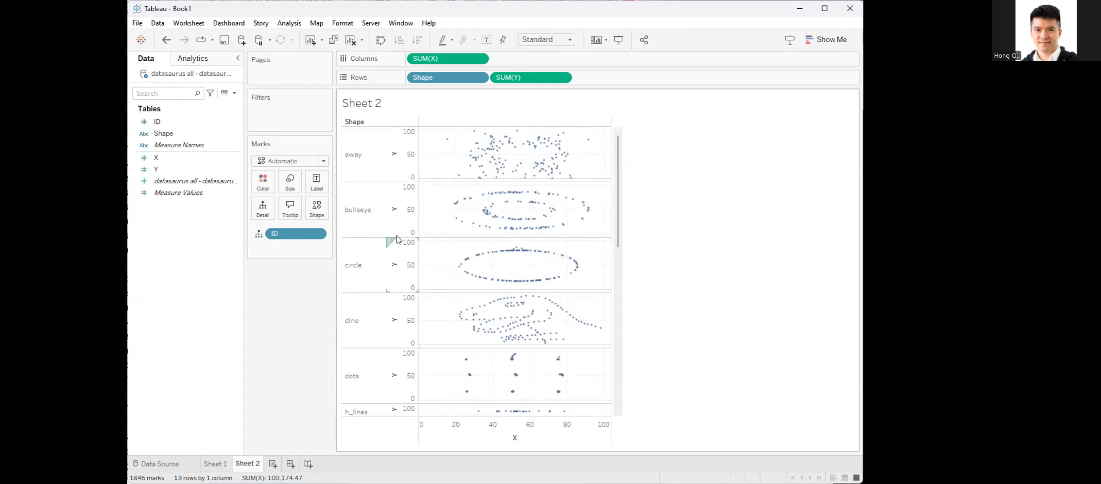
pyautogui.moveTo(382, 235); pyautogui.dragTo(388, 307)
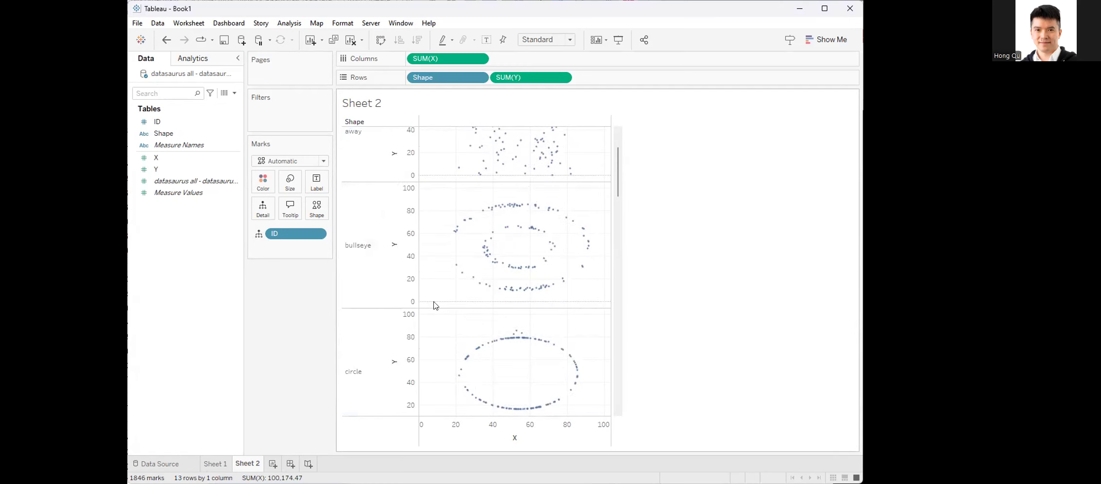
pyautogui.scroll(3, 559, 247)
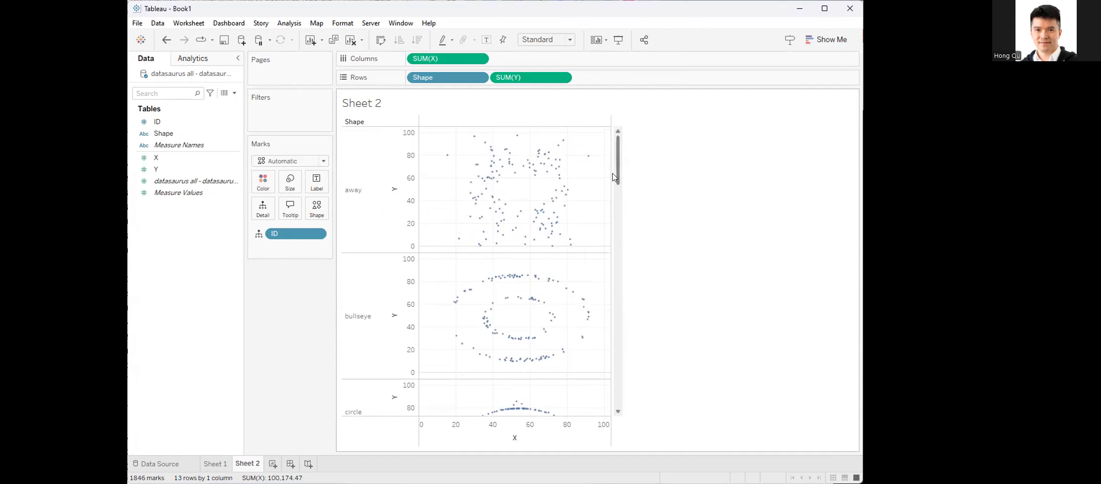
pyautogui.moveTo(614, 177); pyautogui.dragTo(610, 155)
pyautogui.scroll(-2, 589, 289)
pyautogui.scroll(-8, 587, 292)
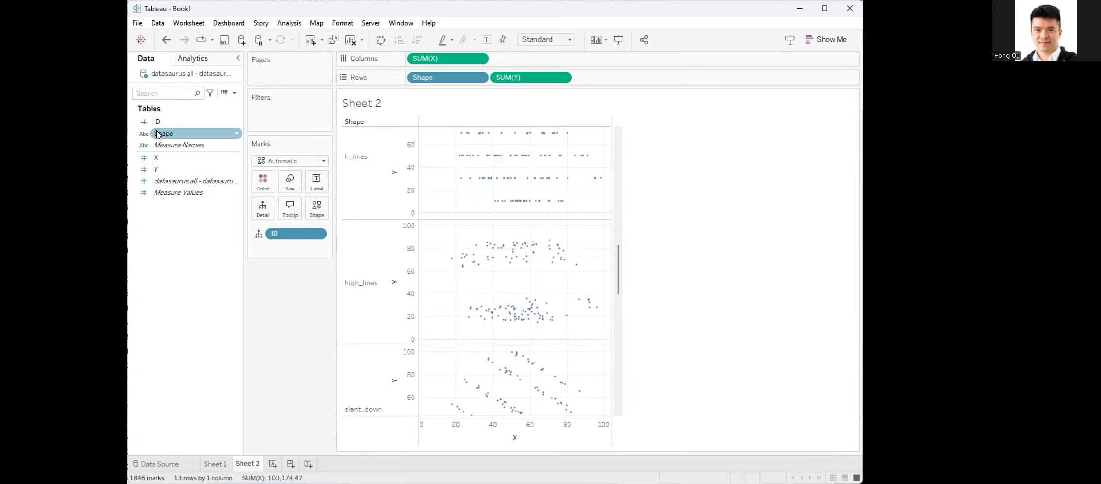
# Step: Color the marks by Shape
pyautogui.moveTo(158, 133); pyautogui.dragTo(262, 182)
pyautogui.scroll(10, 593, 304)
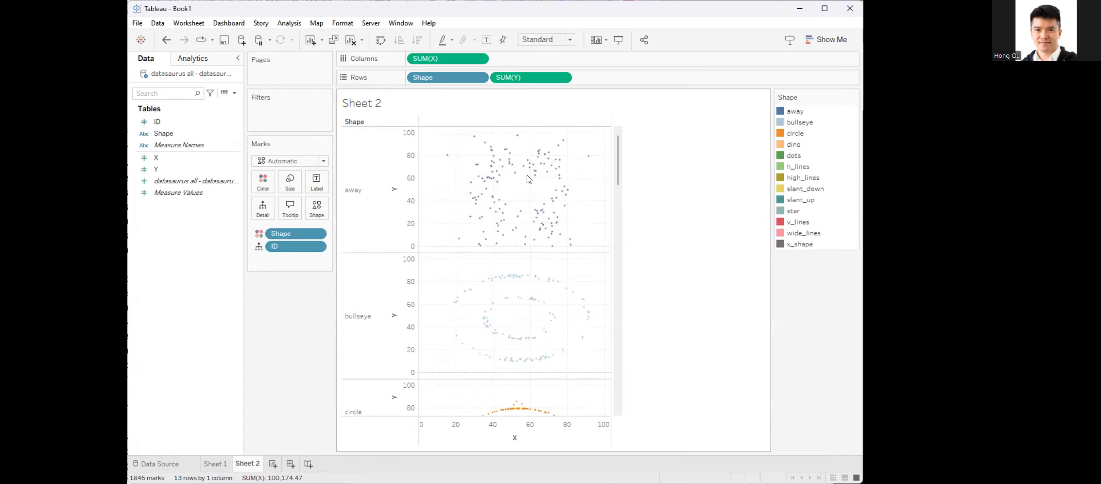
# Step: Change the color assigned to the dots shape to black (#000000) and bring its plot into view
pyautogui.click(268, 183)
pyautogui.click(280, 219)
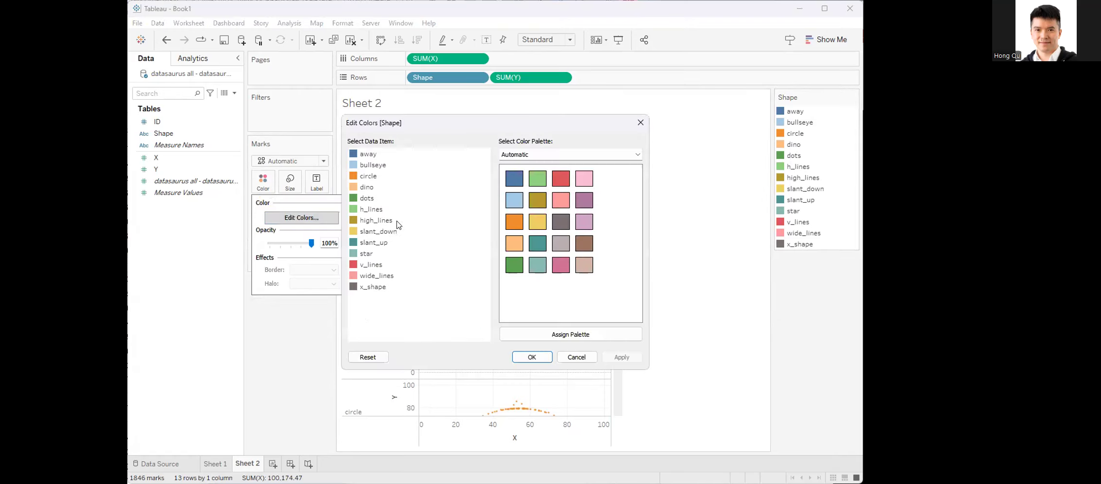
pyautogui.doubleClick(368, 198)
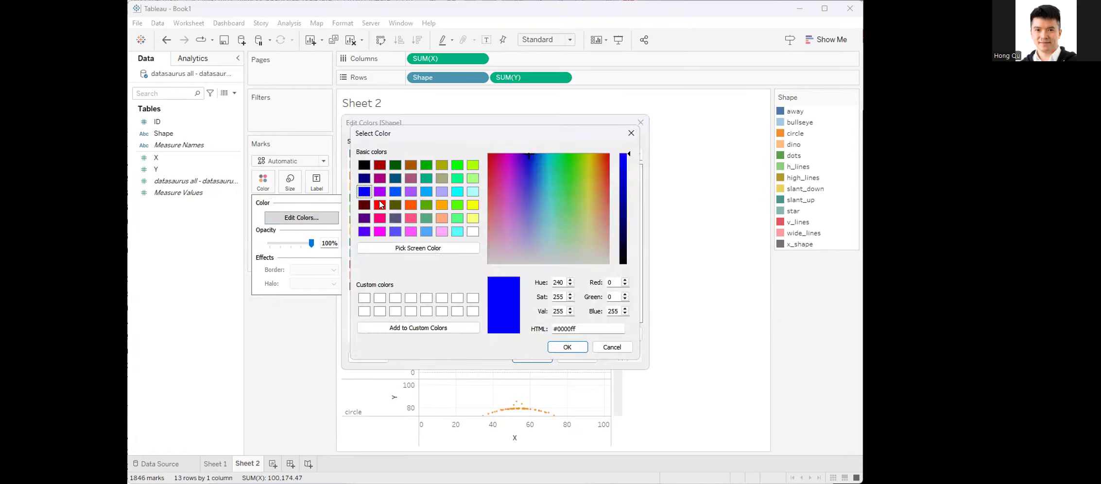
pyautogui.click(426, 204)
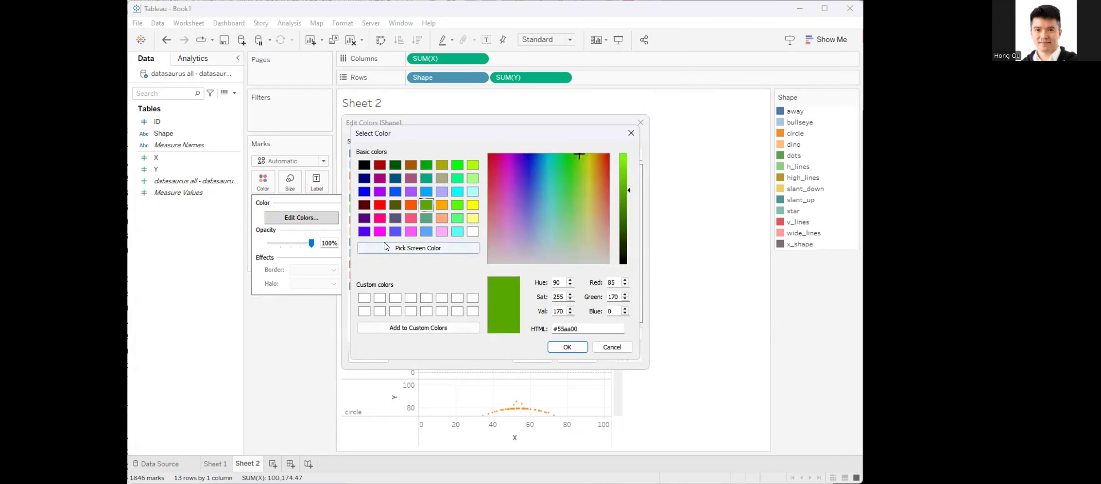
pyautogui.click(425, 248)
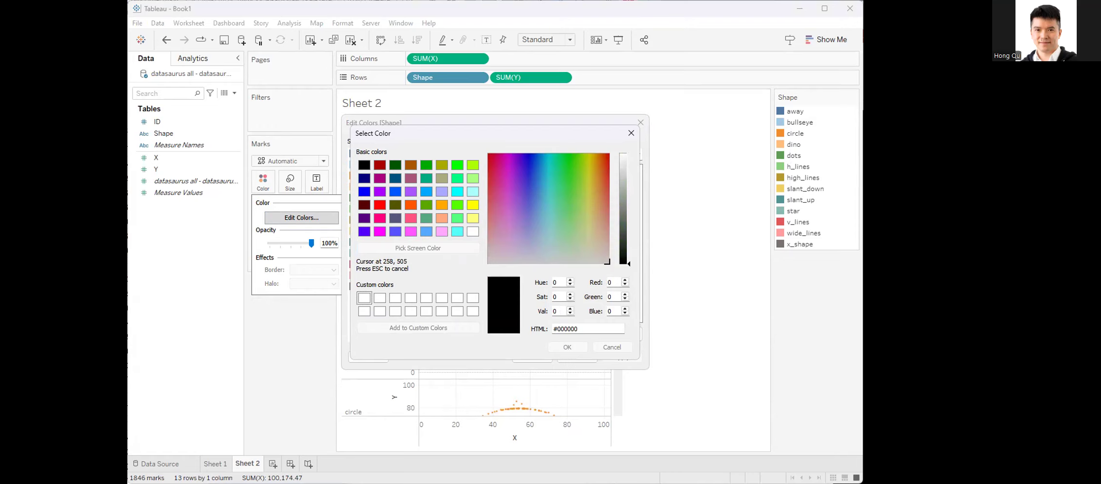
pyautogui.click(573, 347)
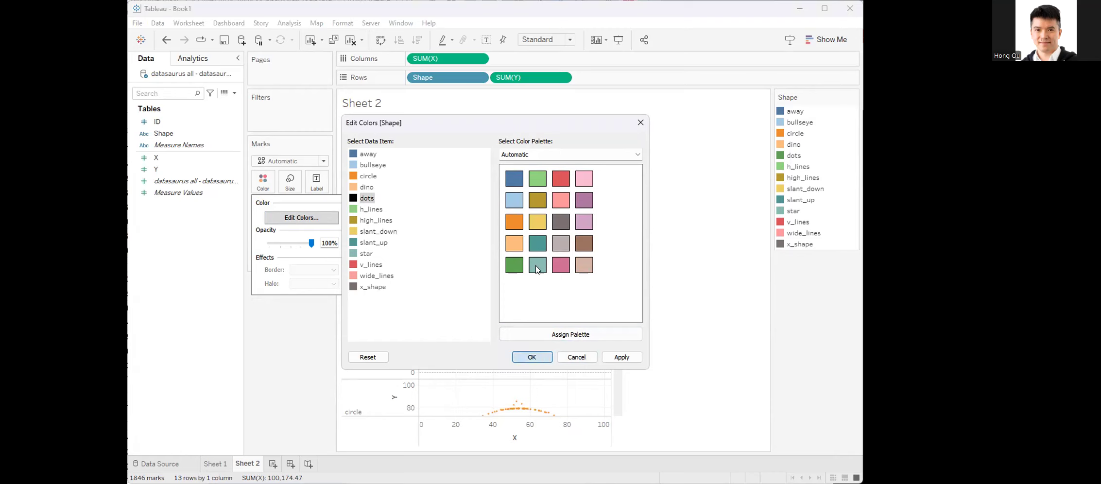
pyautogui.press('Return')
pyautogui.scroll(-4, 539, 274)
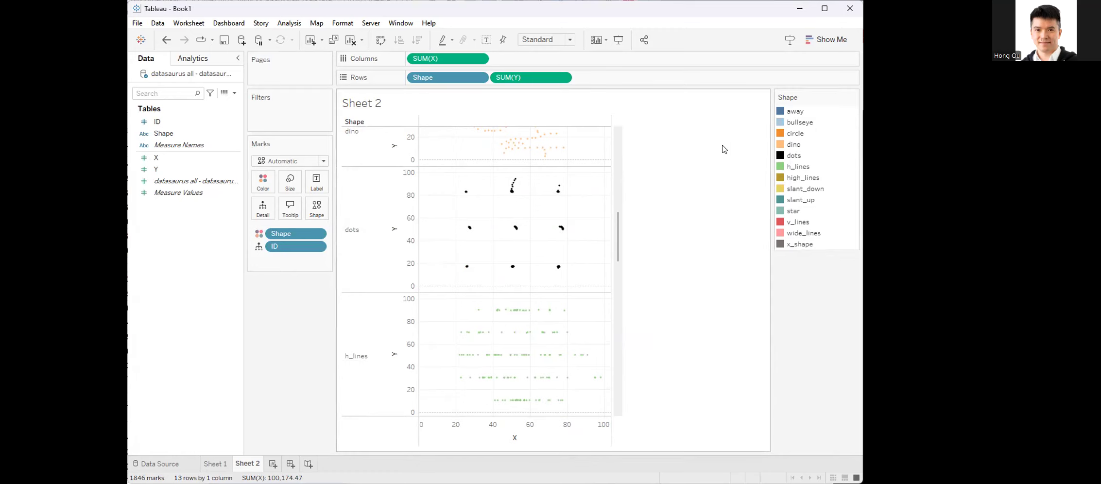
# Step: Show a filter for Shape on Sheet 2 and test it by switching all shapes and circle off and on again
pyautogui.click(177, 134)
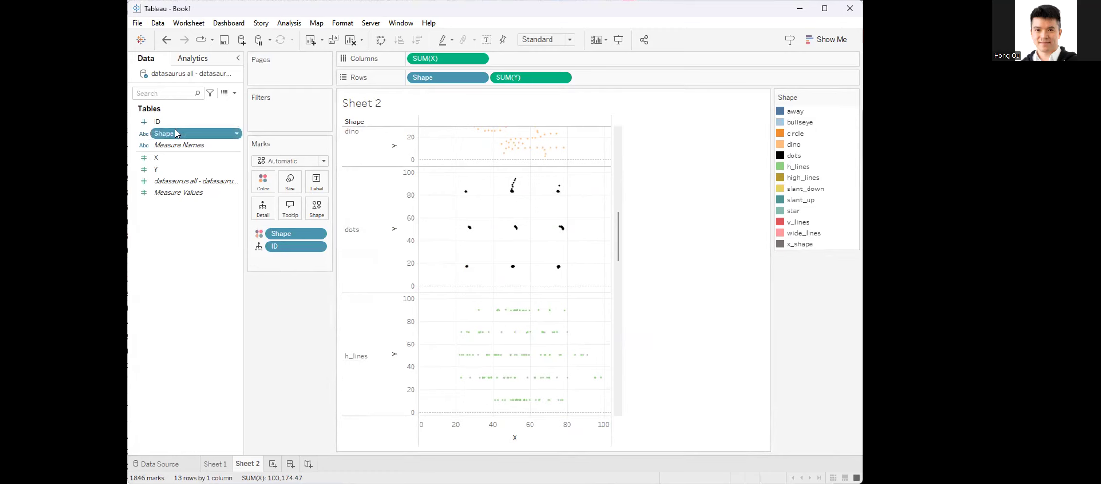
pyautogui.click(237, 132)
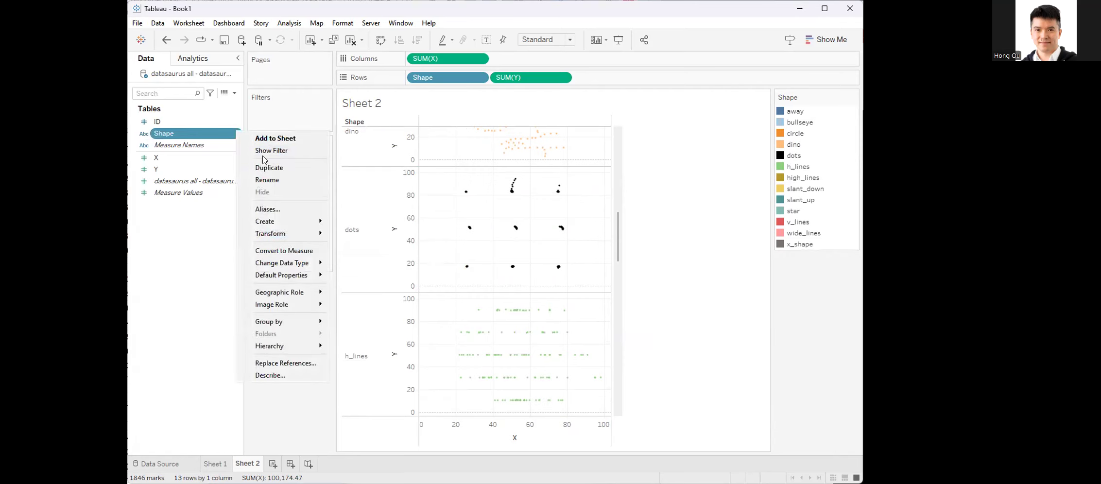
pyautogui.click(267, 151)
pyautogui.click(782, 112)
pyautogui.click(782, 112)
pyautogui.click(782, 143)
pyautogui.click(782, 143)
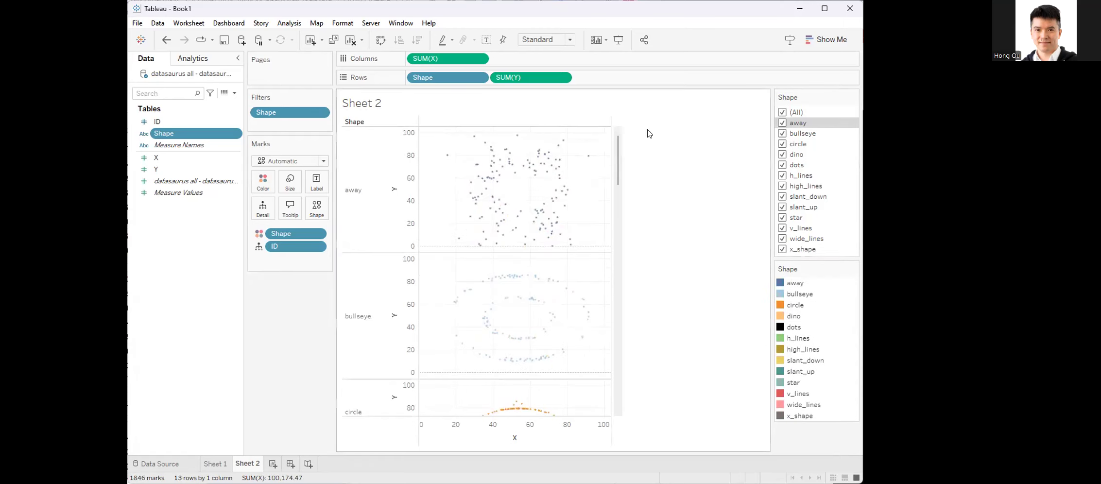
# Step: Try Shape in Columns before X to lay the plots side by side, and return it to Rows before Y
pyautogui.moveTo(439, 75); pyautogui.dragTo(425, 58)
pyautogui.moveTo(423, 301); pyautogui.dragTo(351, 305)
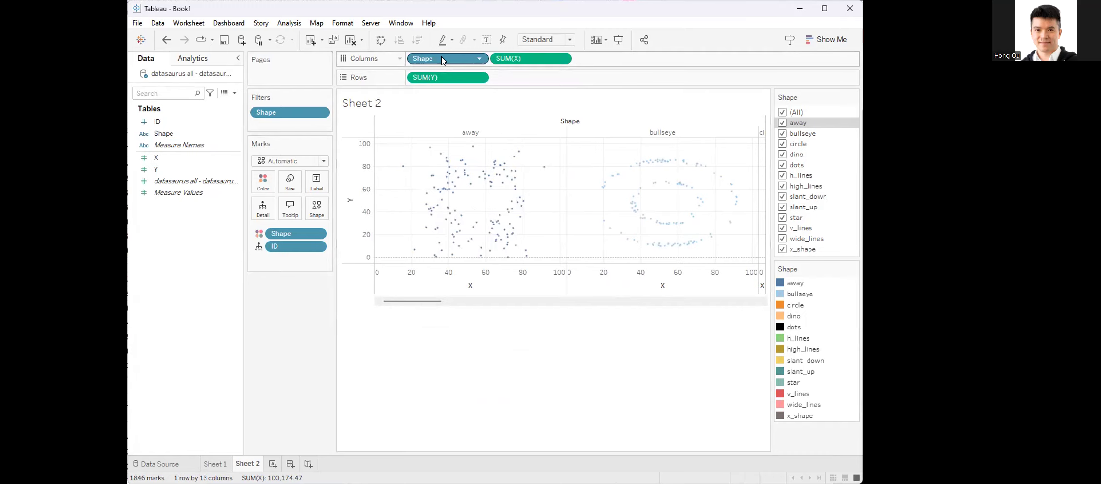
pyautogui.moveTo(442, 60); pyautogui.dragTo(463, 78)
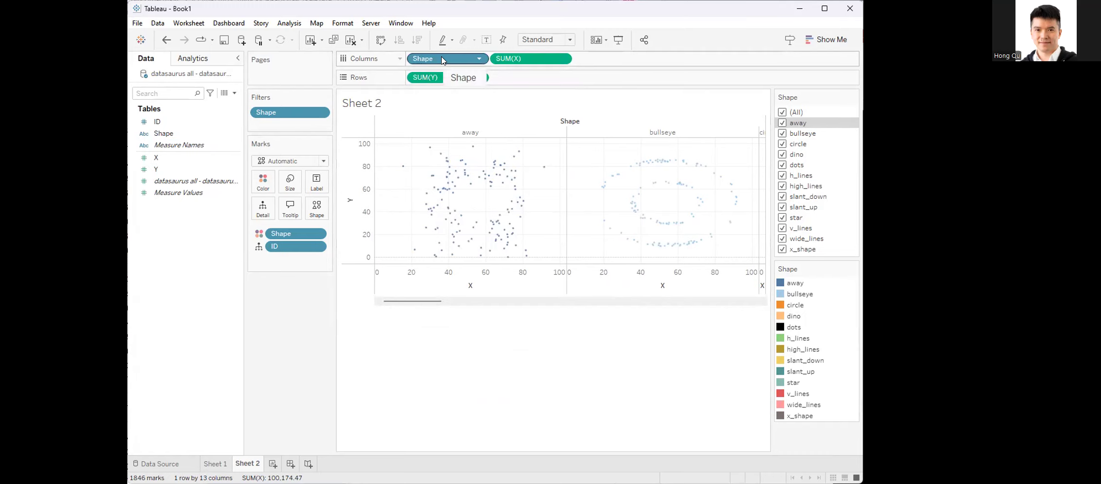
pyautogui.moveTo(445, 60); pyautogui.dragTo(420, 79)
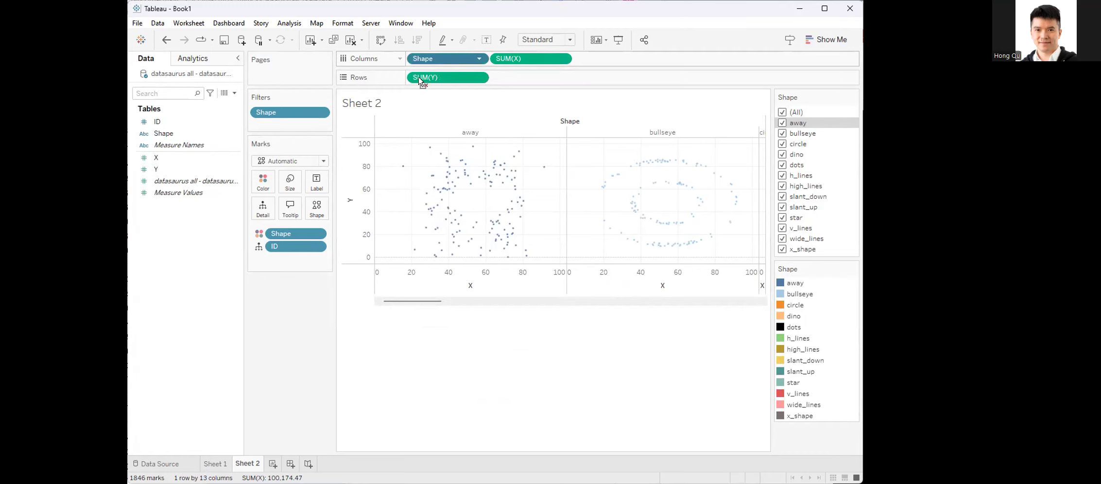
pyautogui.scroll(-15, 590, 310)
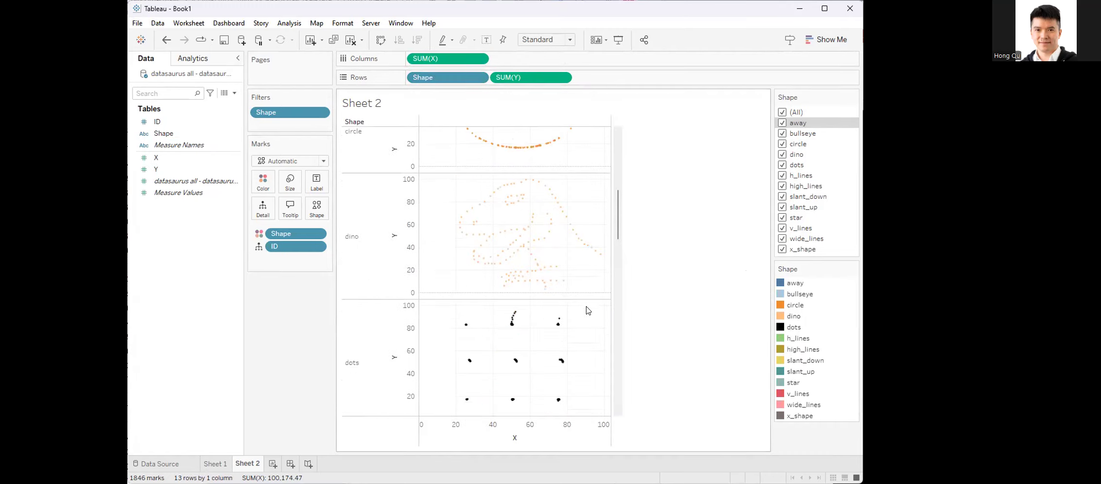
pyautogui.scroll(15, 583, 324)
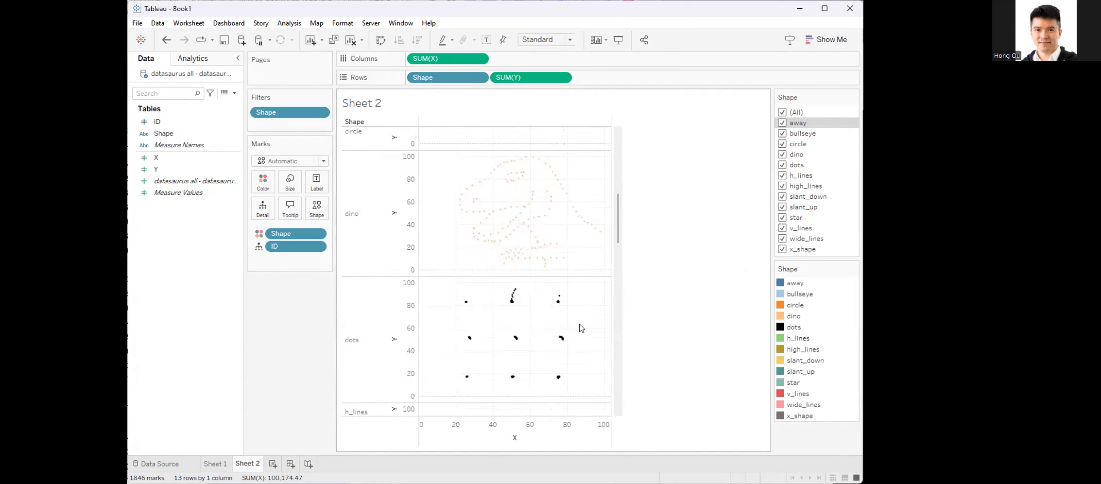